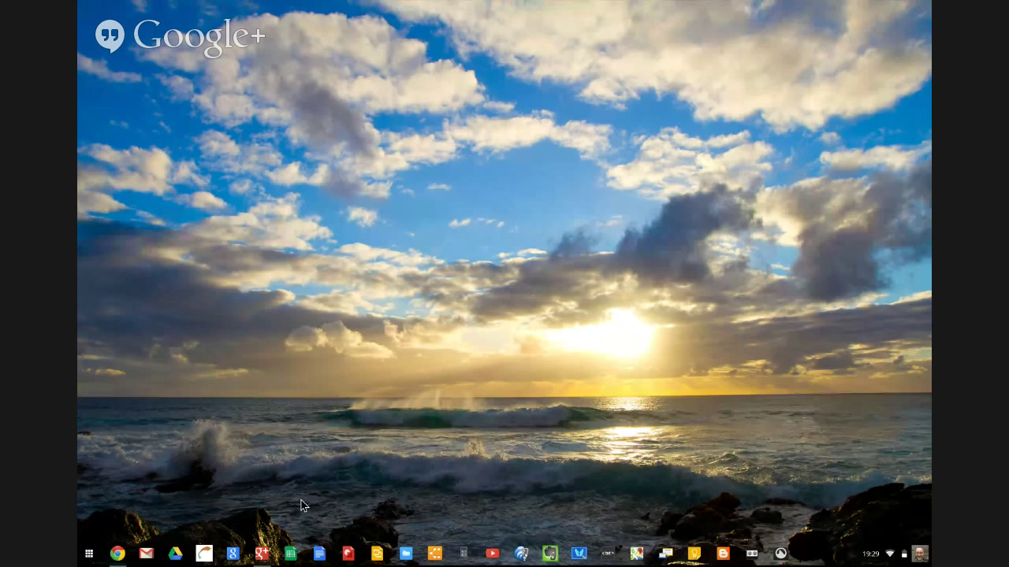
# Check the Chrome OS version on the About Chrome OS page, then close the browser
pyautogui.click(122, 560)
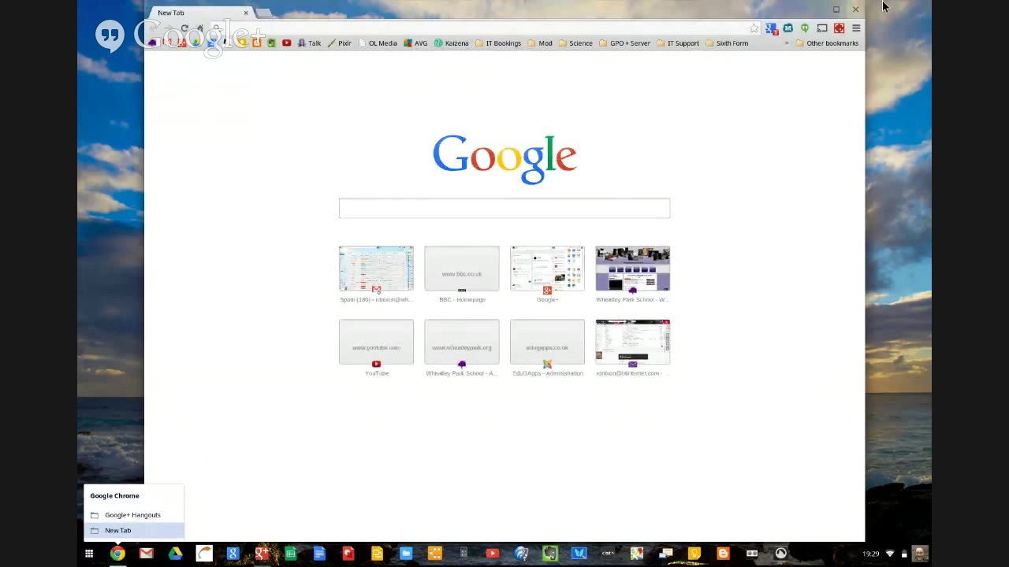
pyautogui.click(857, 29)
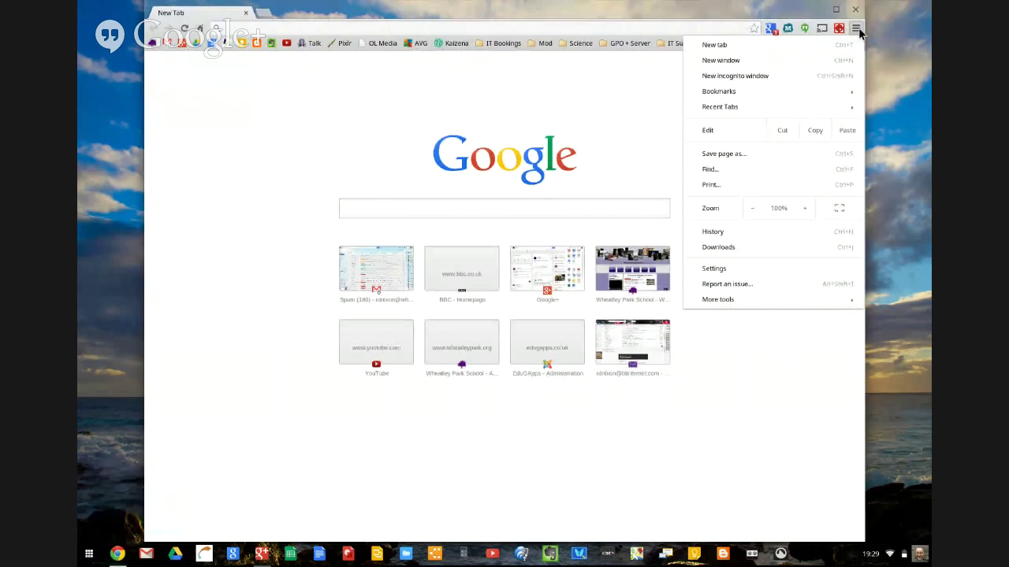
pyautogui.click(771, 270)
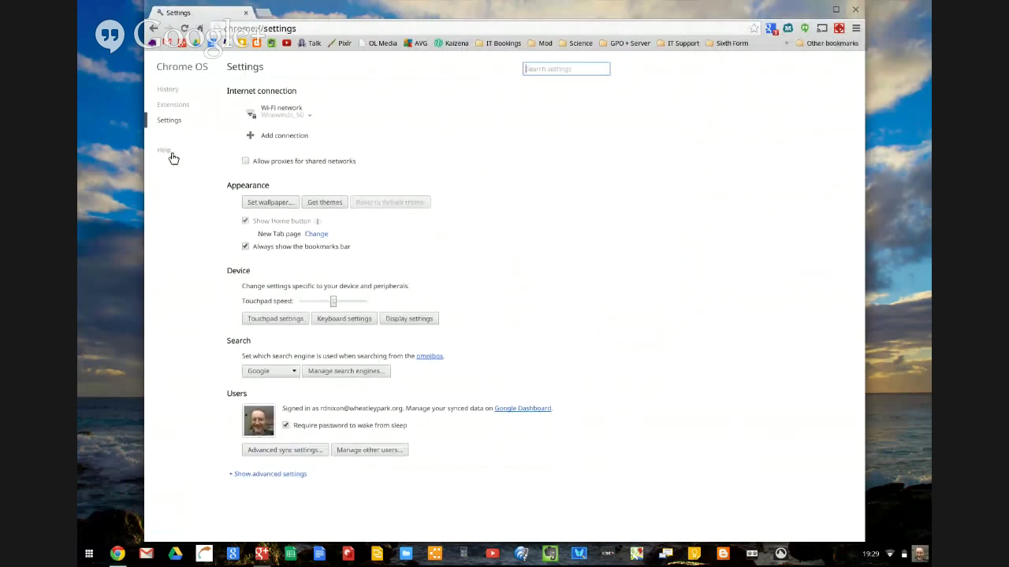
pyautogui.click(165, 153)
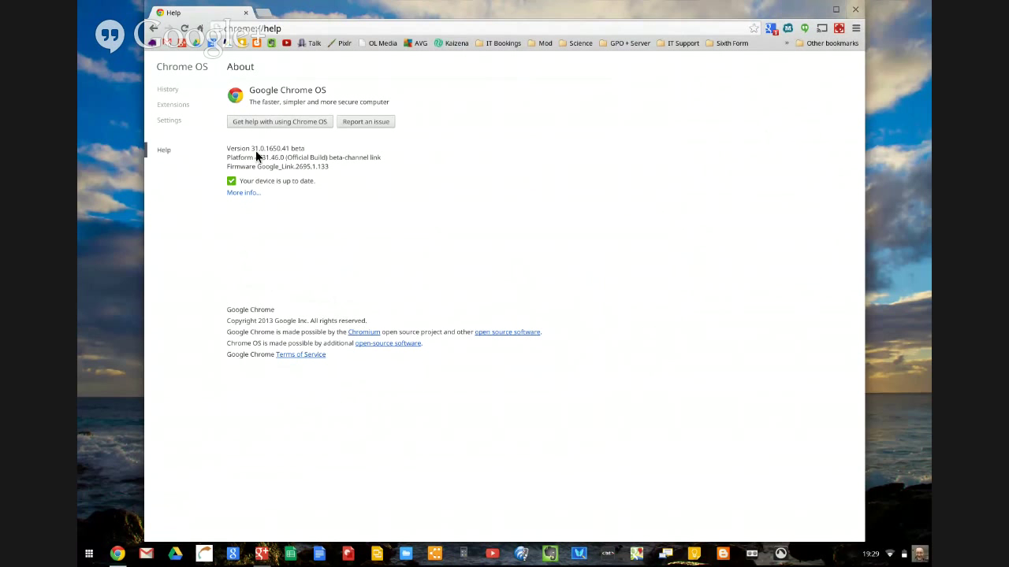
pyautogui.click(856, 10)
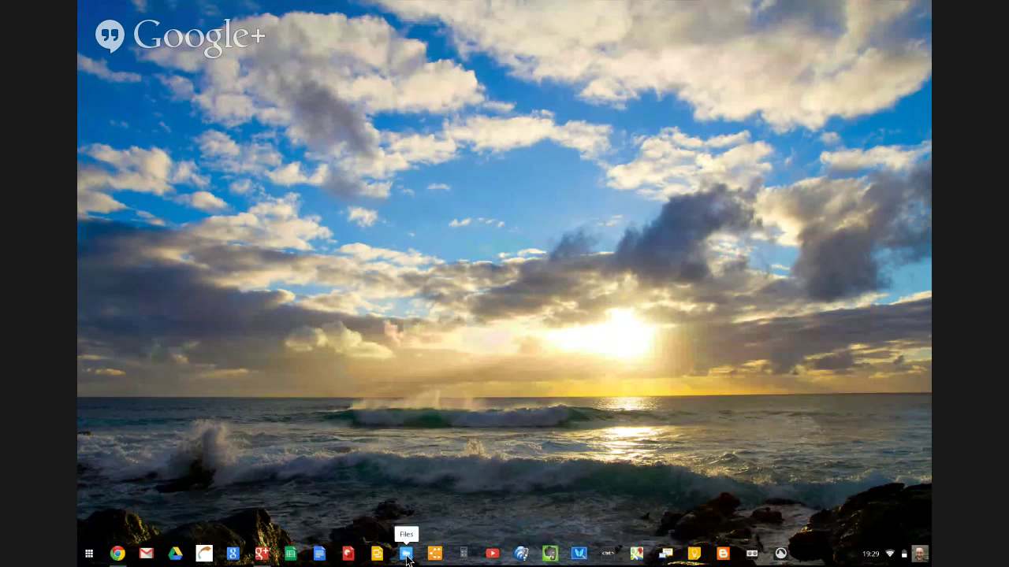
# Launch the Files app by searching 'files' in the launcher
pyautogui.click(89, 555)
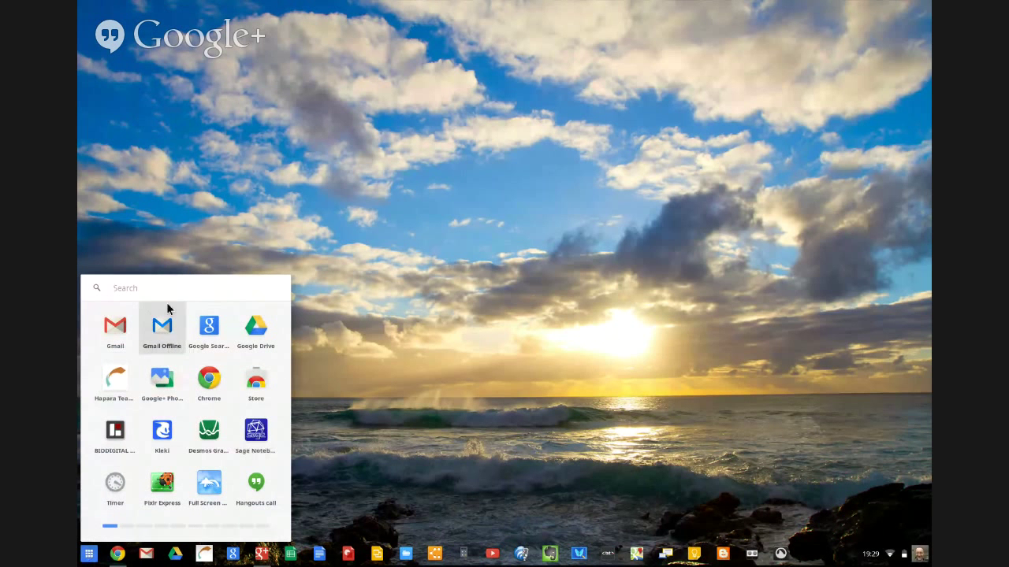
pyautogui.write('files')
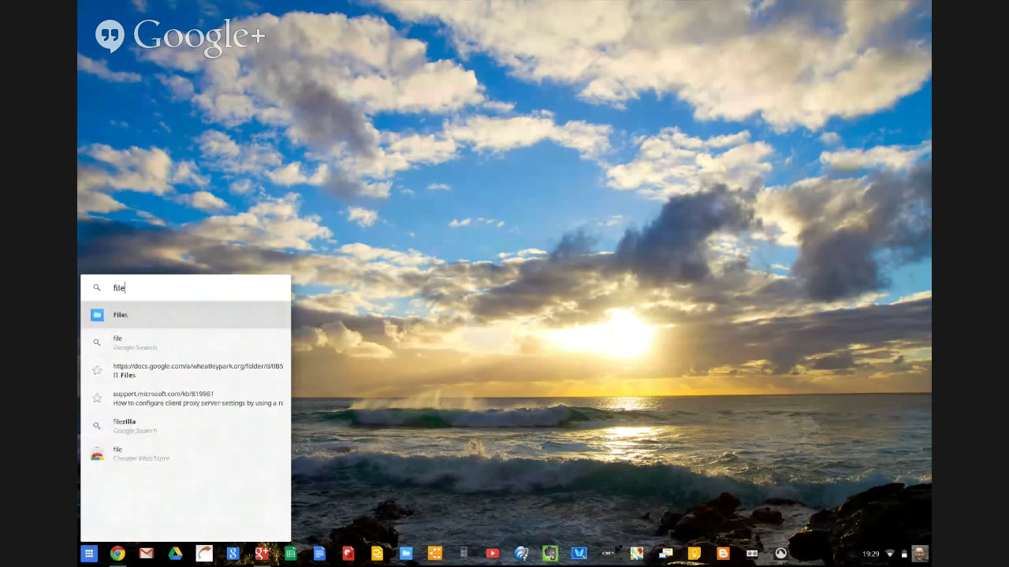
pyautogui.click(150, 319)
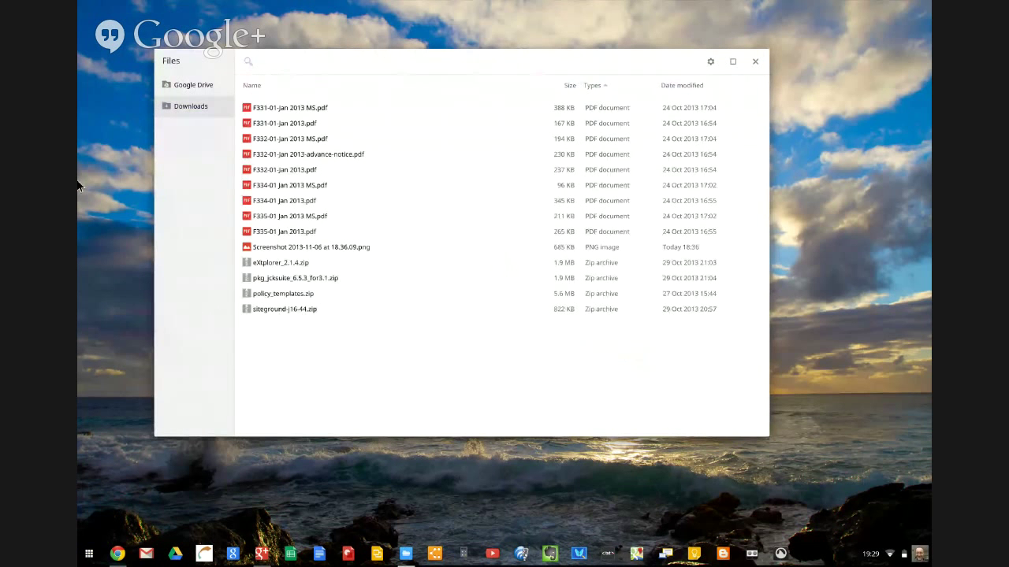
# Browse Google Drive to DOE › Expeditions and select ExpeditionRouteCardMasterForm.doc
pyautogui.click(201, 88)
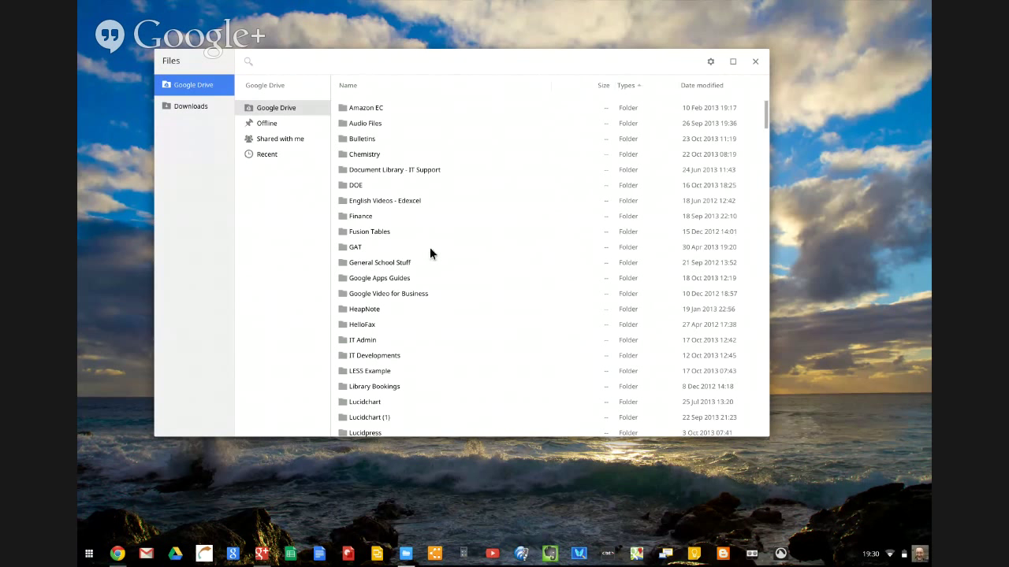
pyautogui.doubleClick(355, 184)
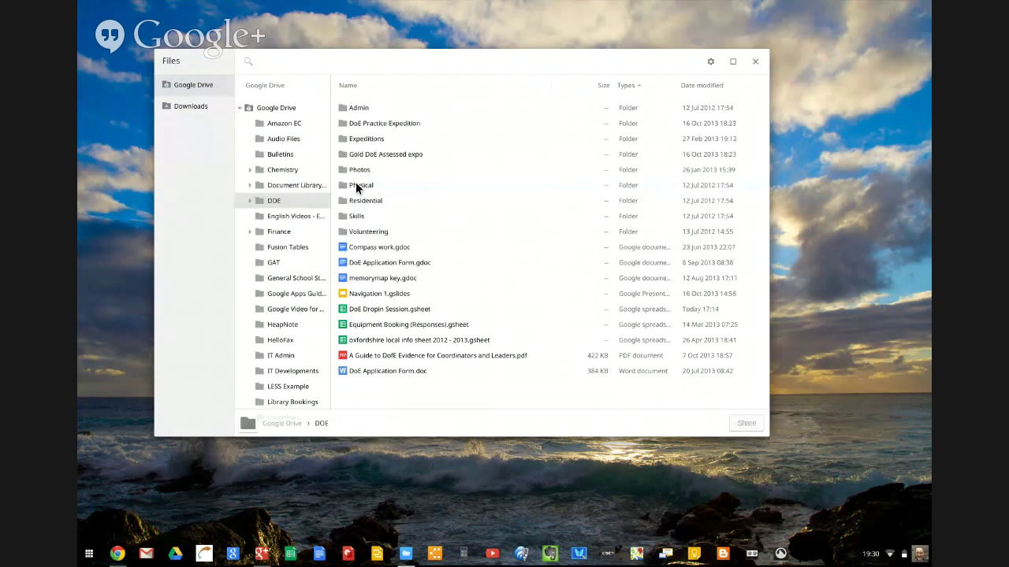
pyautogui.click(373, 138)
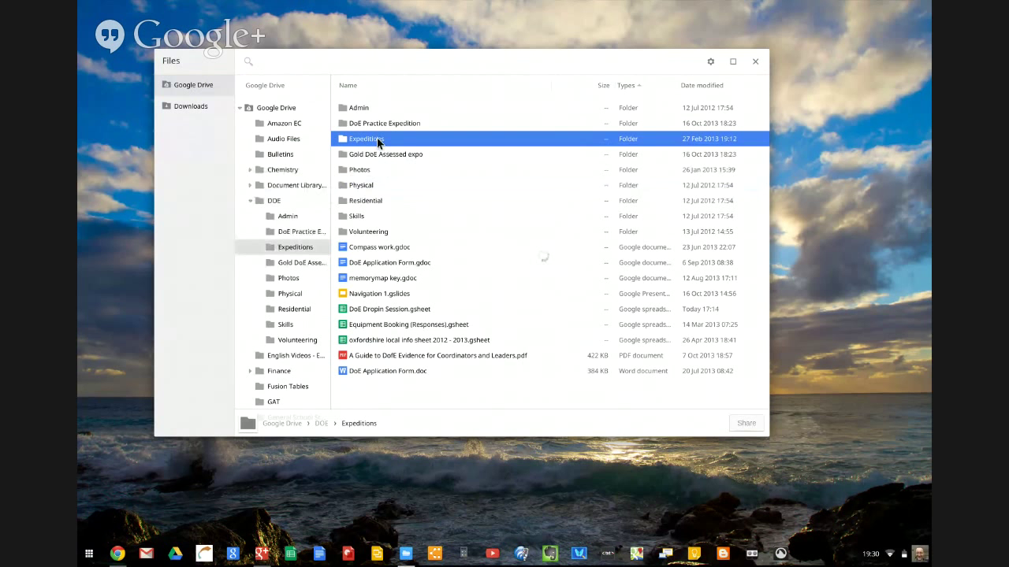
pyautogui.doubleClick(373, 138)
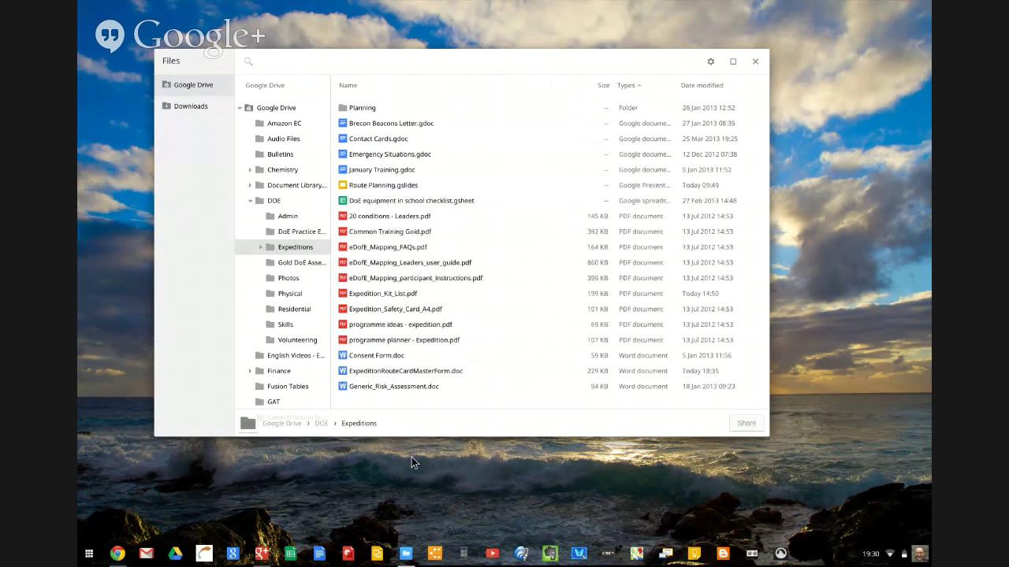
pyautogui.click(373, 375)
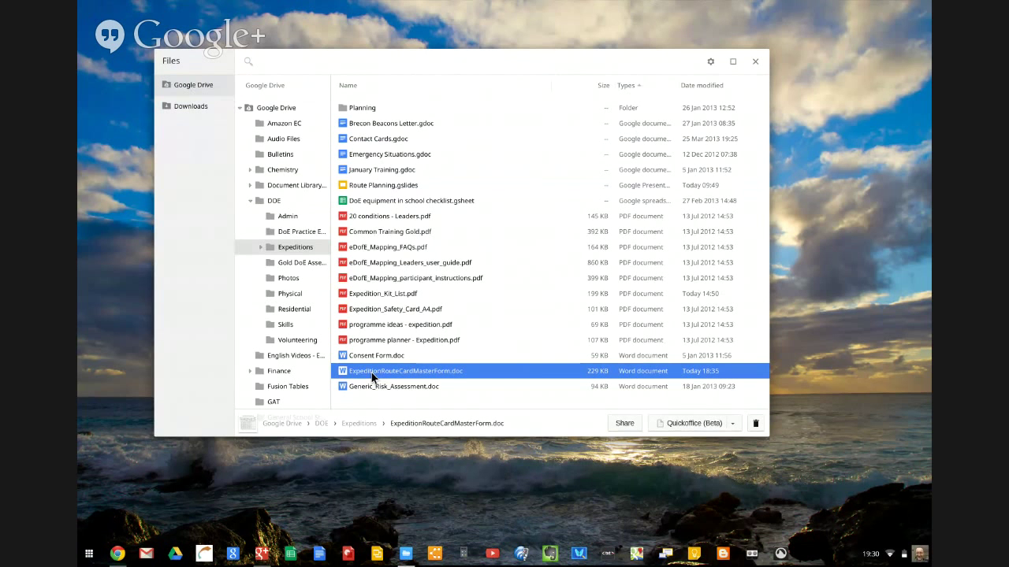
# Open ExpeditionRouteCardMasterForm.doc in Quickoffice and enter 'Test student' under Names of team members, without saving
pyautogui.doubleClick(372, 375)
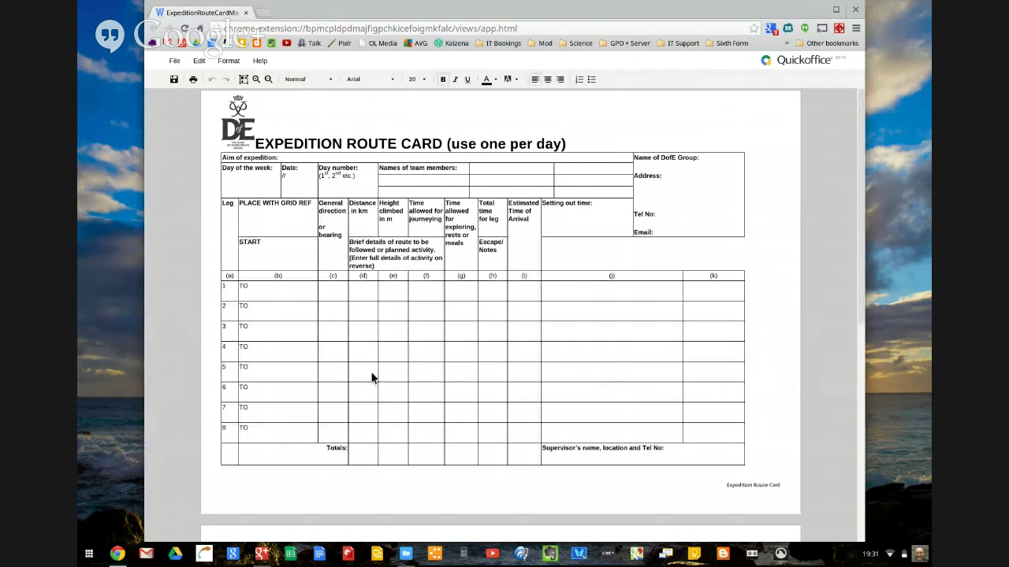
pyautogui.click(393, 176)
pyautogui.write('Test')
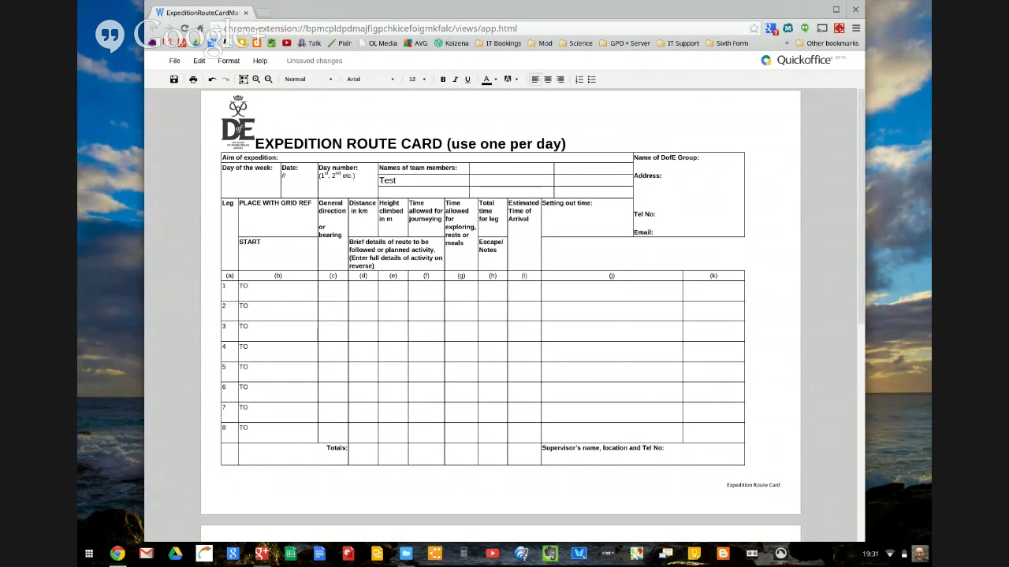
pyautogui.write(' student')
pyautogui.click(273, 229)
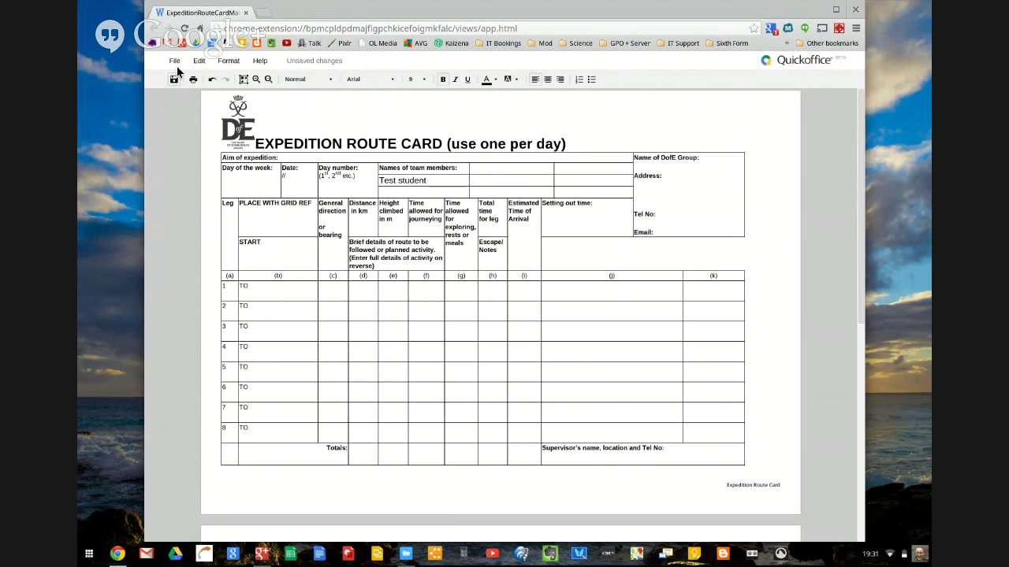
pyautogui.click(174, 60)
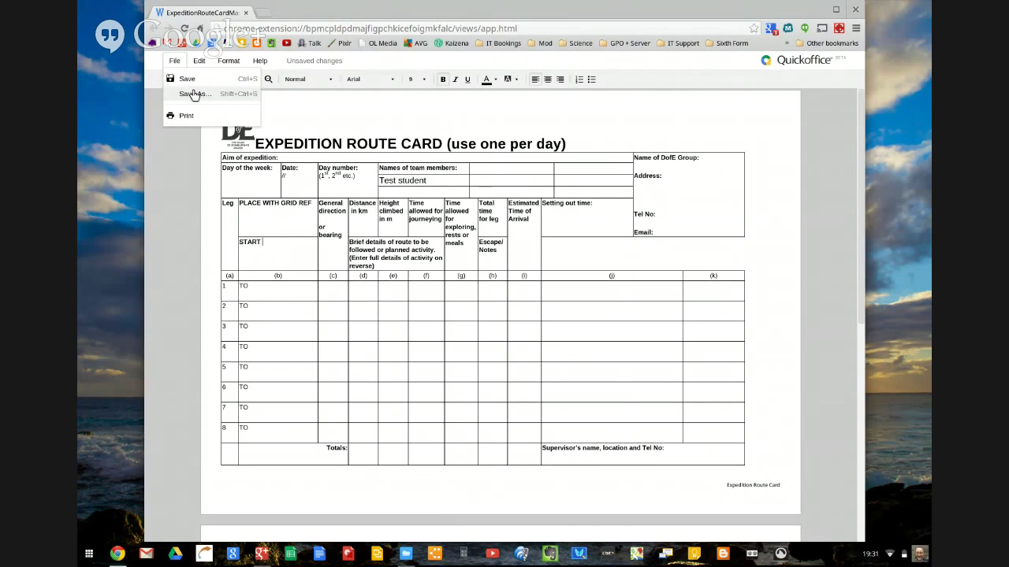
pyautogui.click(180, 165)
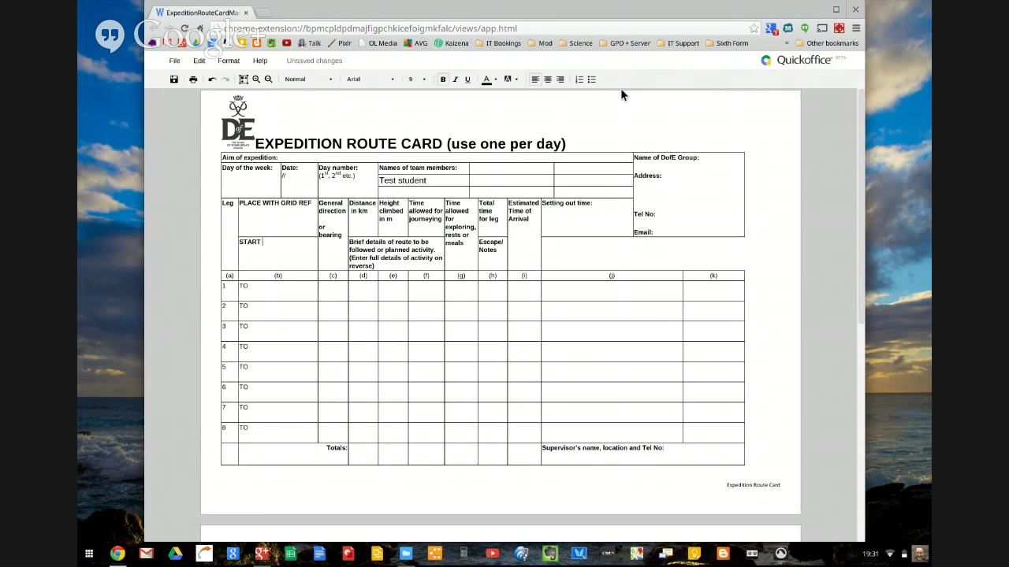
# Close the route card and open Generic_Risk_Assessment.doc in Quickoffice
pyautogui.click(853, 10)
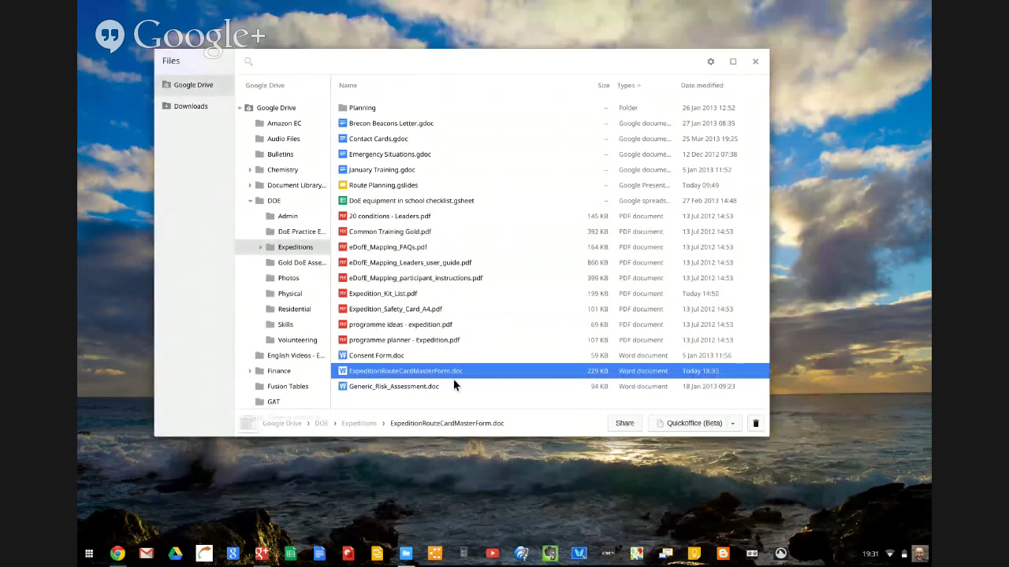
pyautogui.click(403, 387)
pyautogui.doubleClick(404, 387)
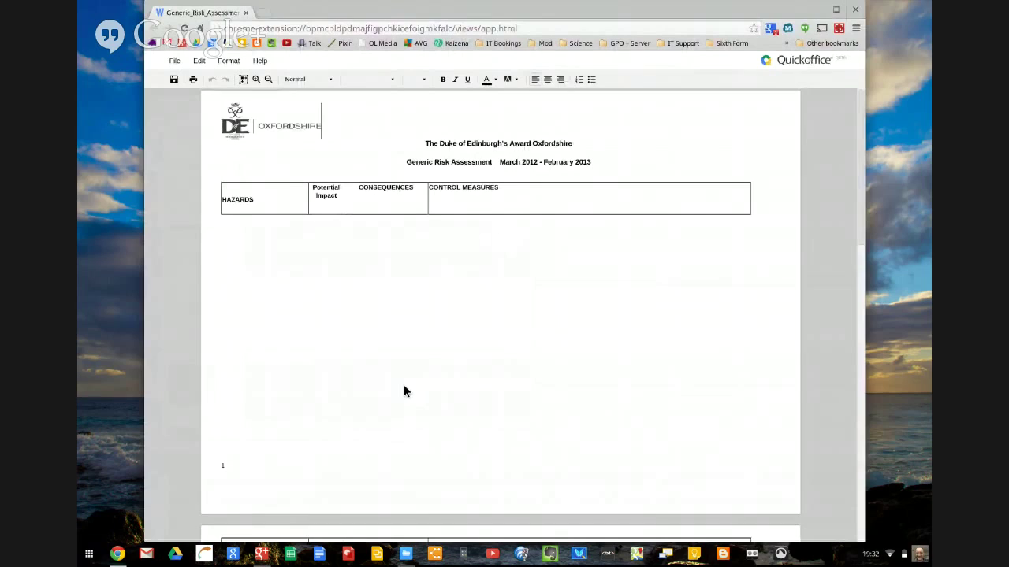
# Scroll through the risk assessment's hazards table, then return to the top of page 1
pyautogui.scroll(-10, 404, 384)
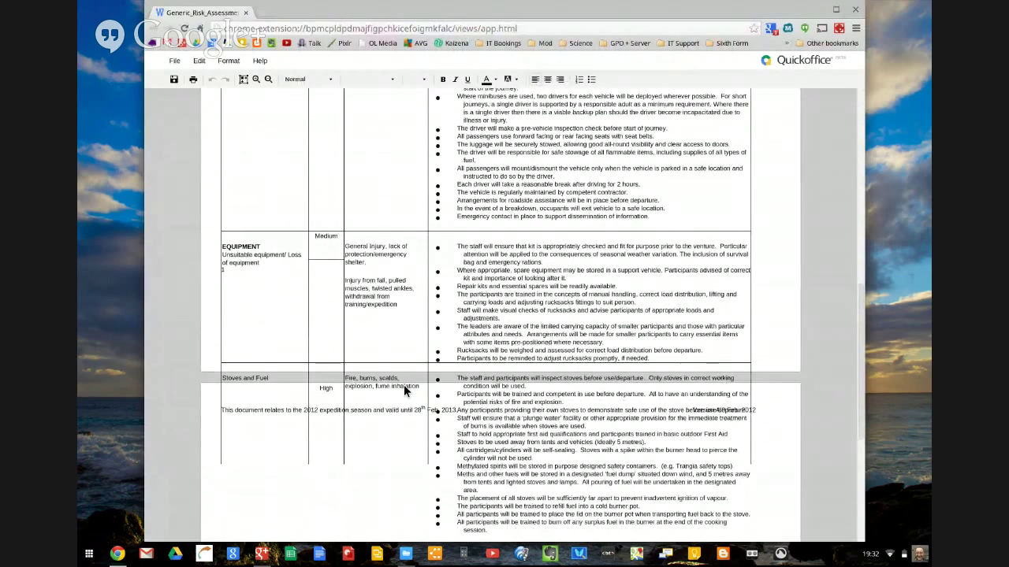
pyautogui.scroll(5, 403, 391)
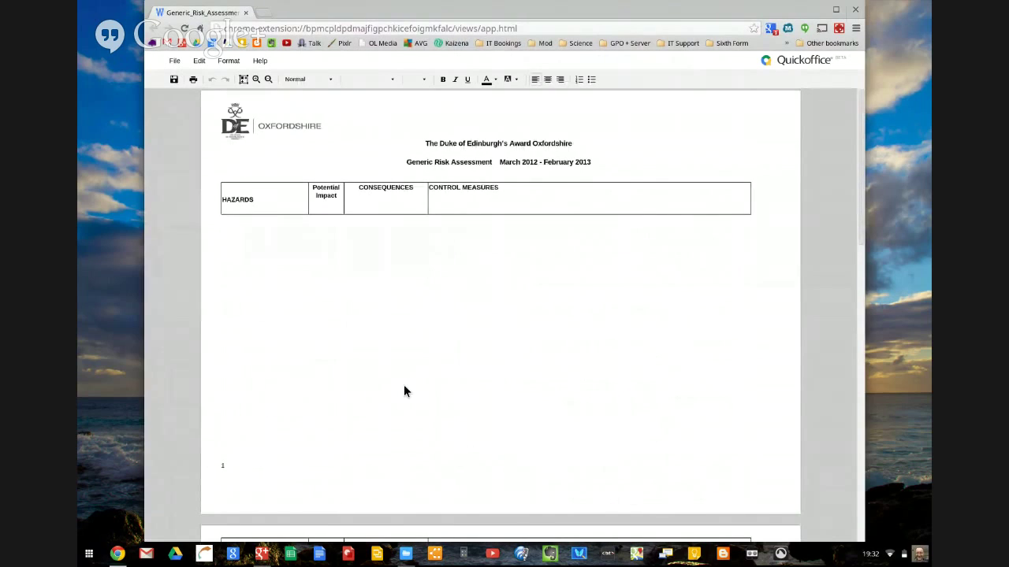
pyautogui.scroll(-3, 405, 386)
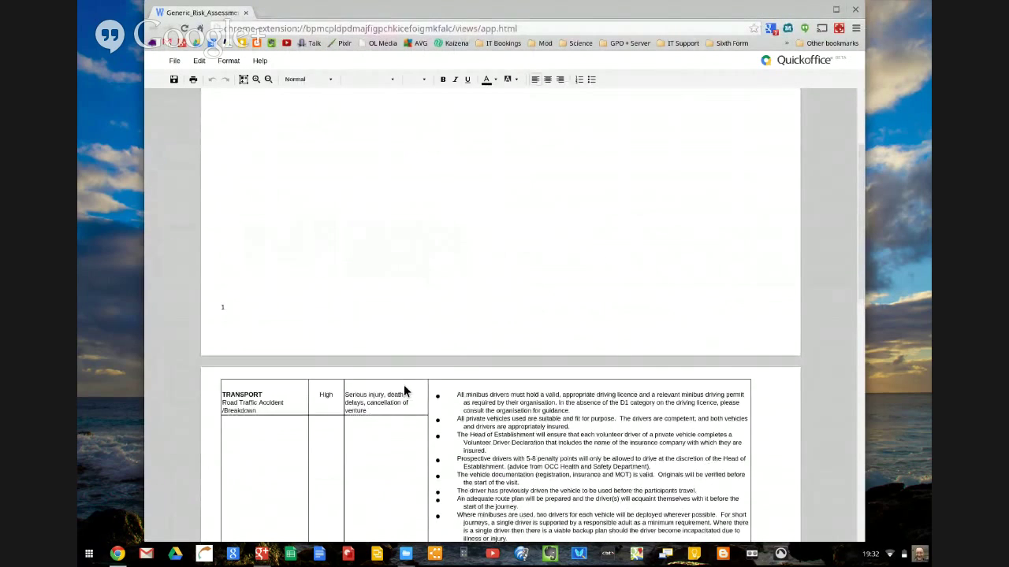
pyautogui.scroll(-3, 403, 385)
pyautogui.scroll(5, 404, 384)
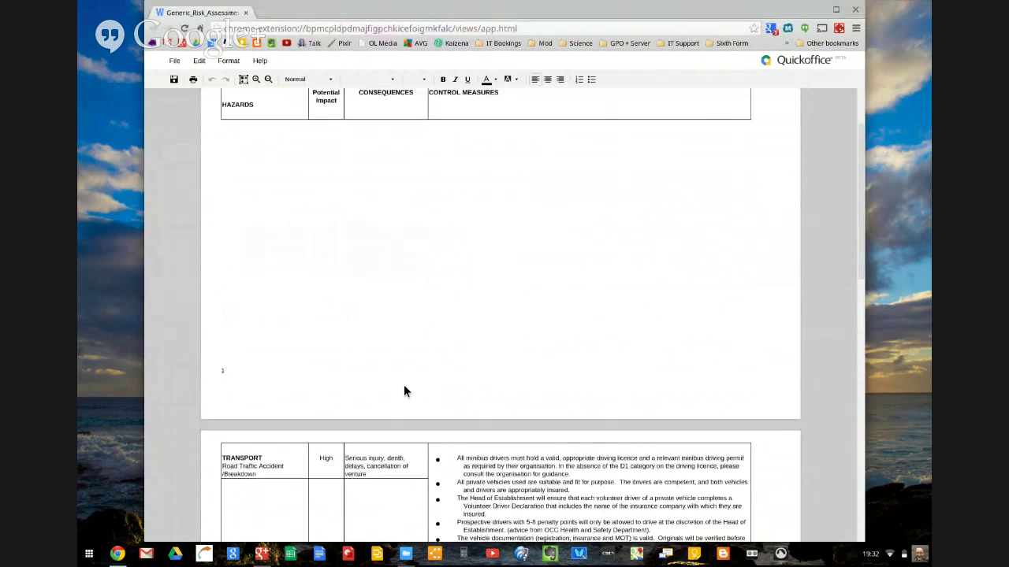
pyautogui.scroll(2, 403, 387)
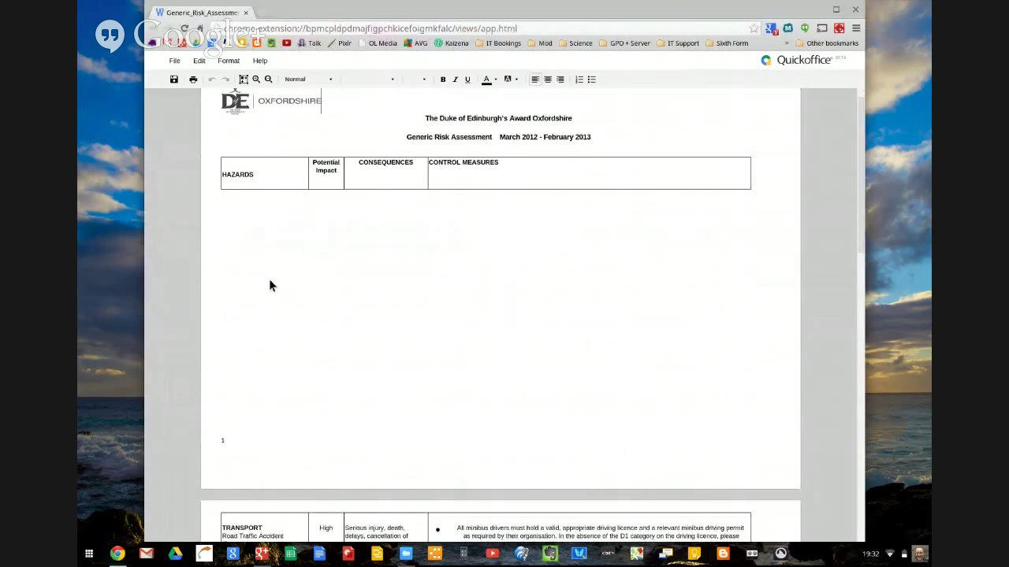
pyautogui.scroll(1, 270, 280)
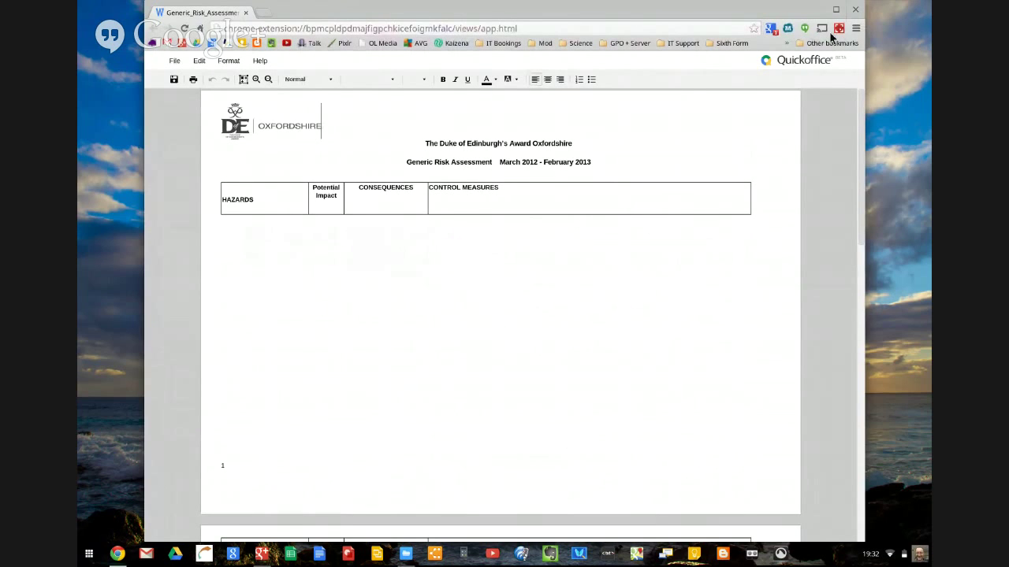
# Close the risk assessment and open Year 10 usernames and passwords.xlsx from Old LP My Files › Learning Platform Stuff
pyautogui.click(855, 10)
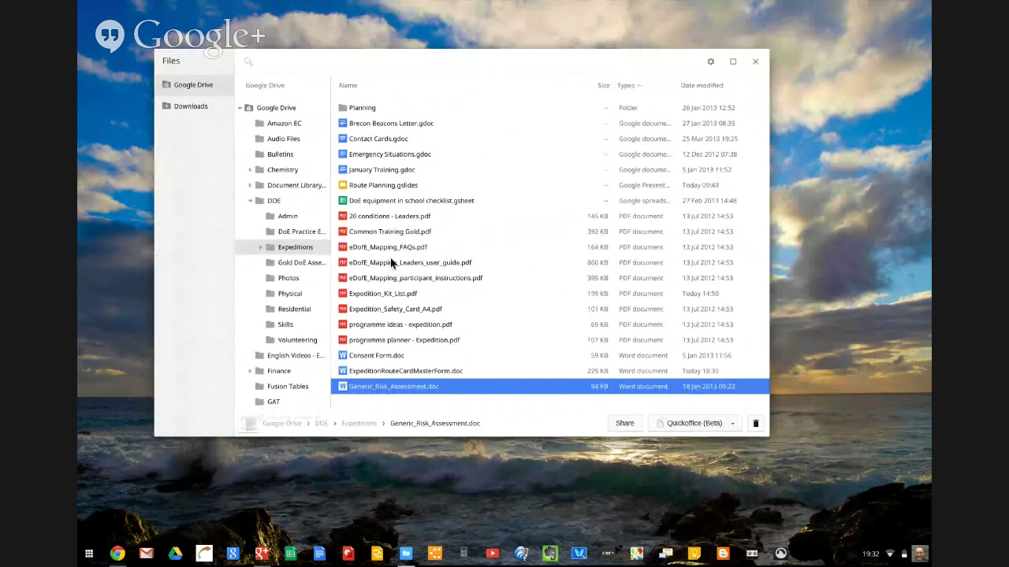
pyautogui.click(269, 110)
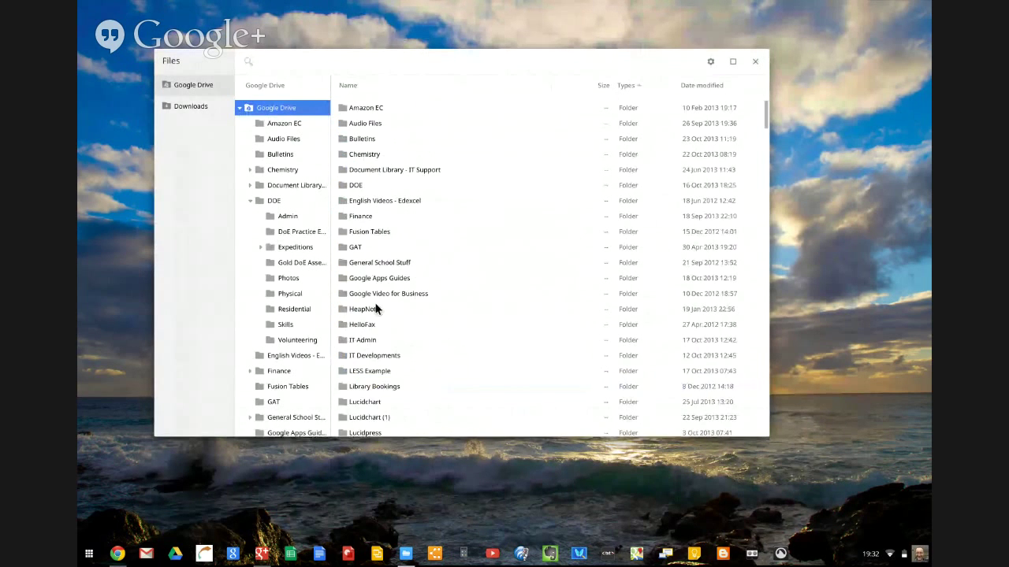
pyautogui.scroll(-5, 376, 308)
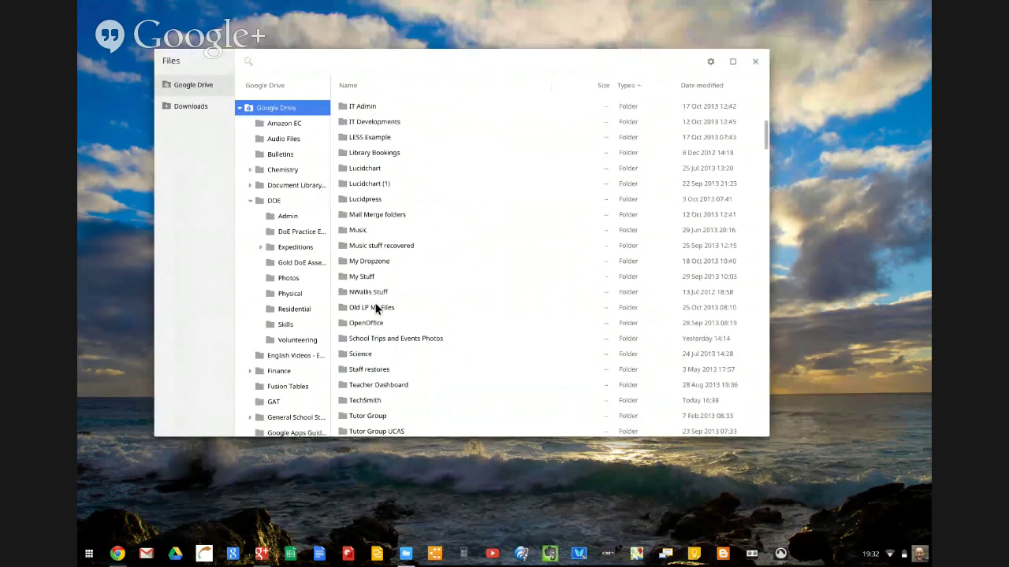
pyautogui.doubleClick(375, 308)
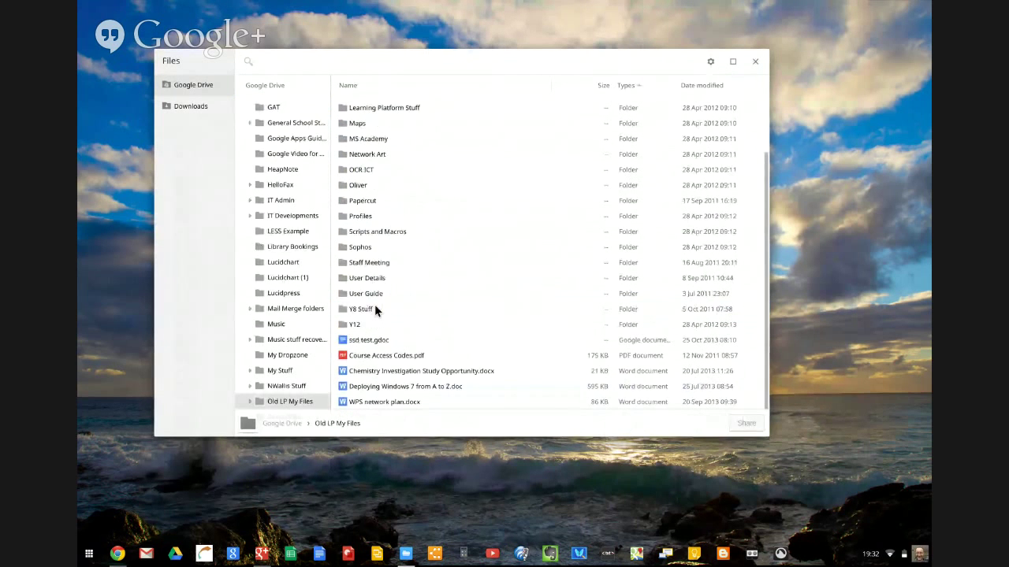
pyautogui.scroll(2, 375, 309)
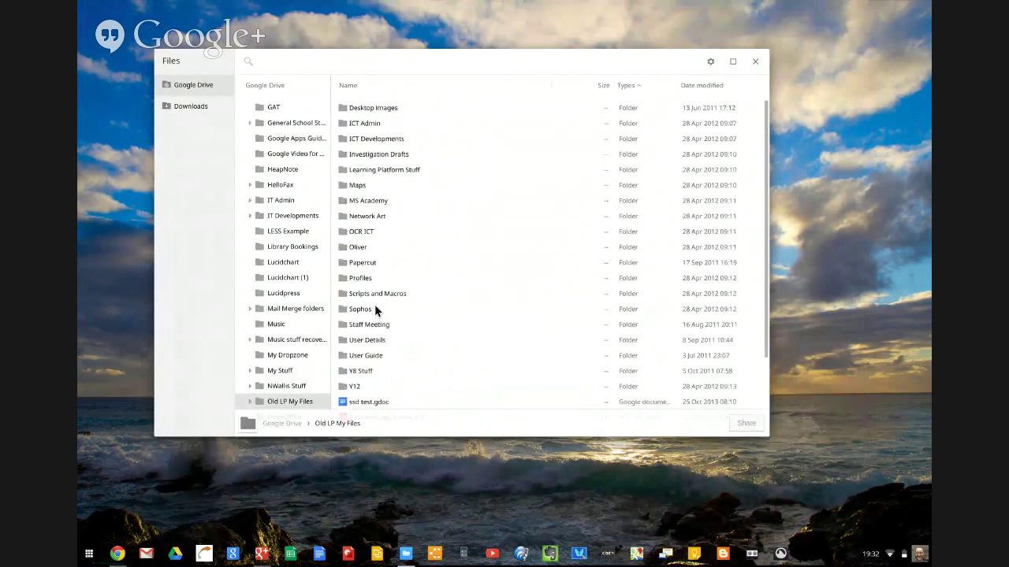
pyautogui.doubleClick(386, 171)
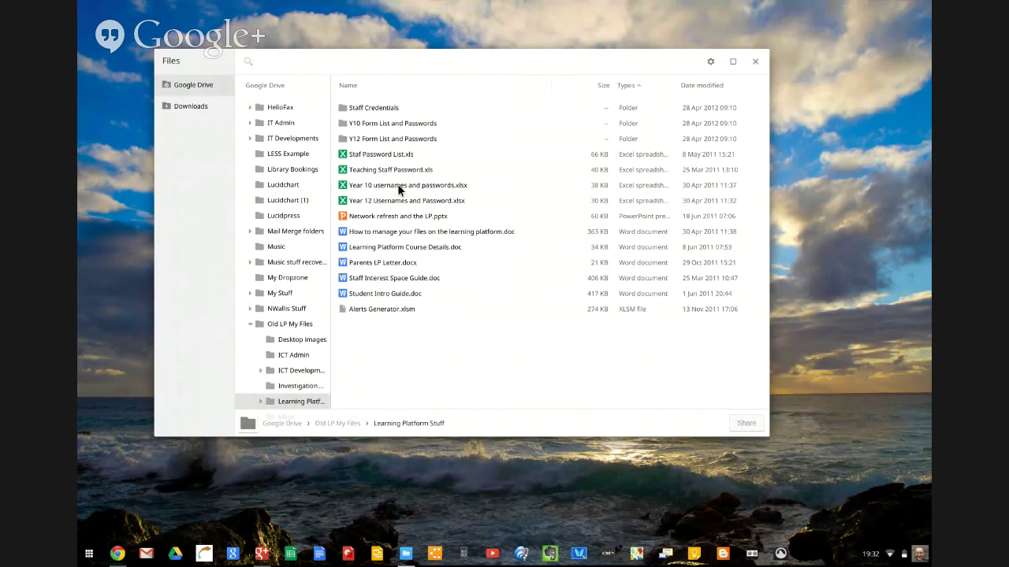
pyautogui.click(398, 187)
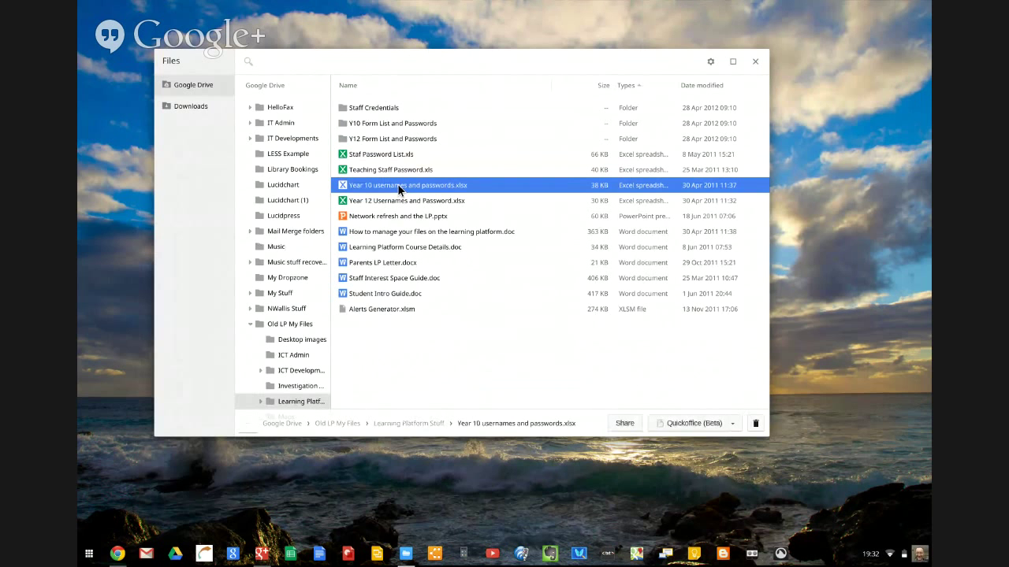
pyautogui.doubleClick(399, 188)
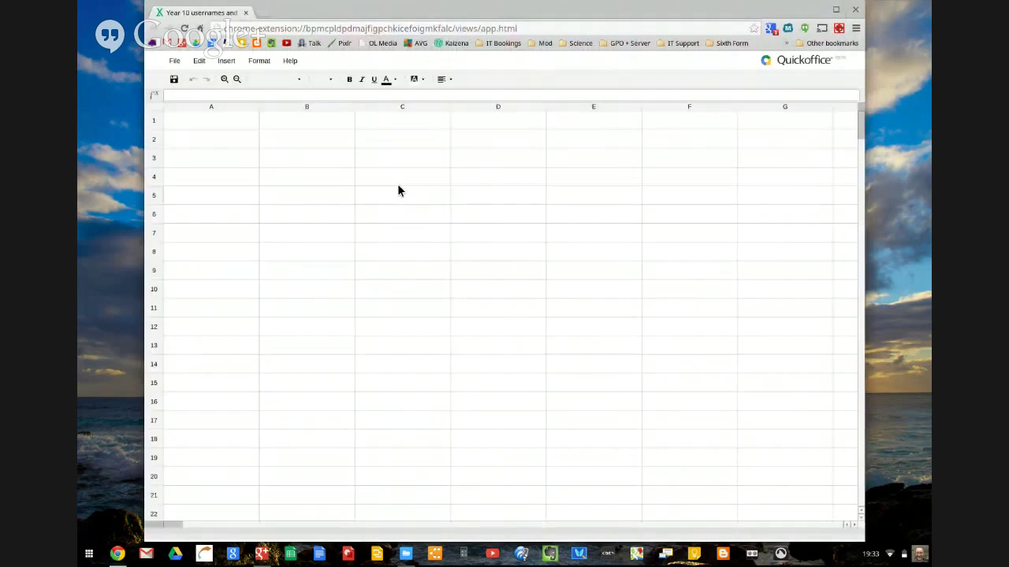
# Enter the test text 'dsfdsdfsd' in empty cell F190 below the Year 10 student list
pyautogui.scroll(-20, 397, 189)
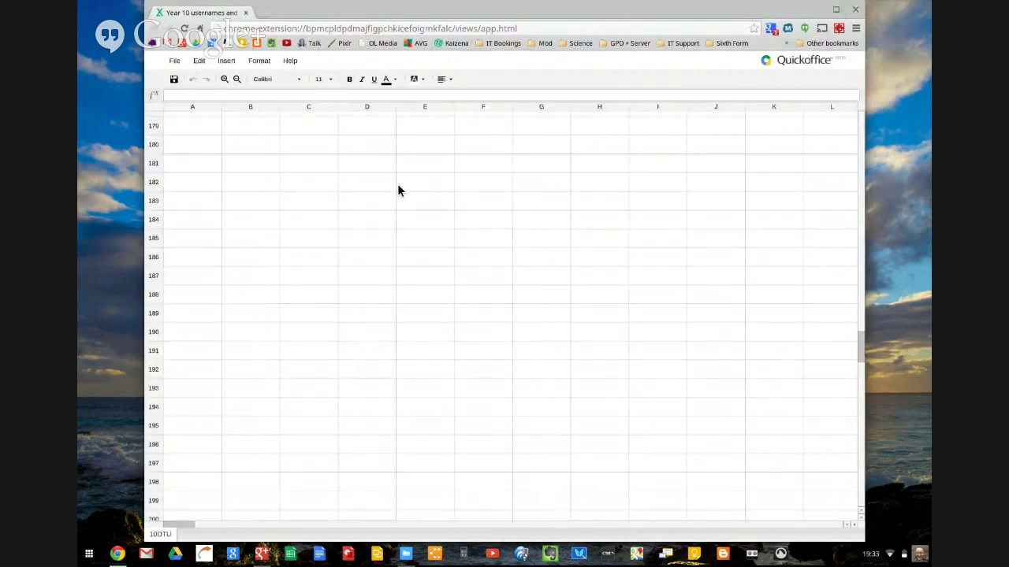
pyautogui.scroll(10, 397, 190)
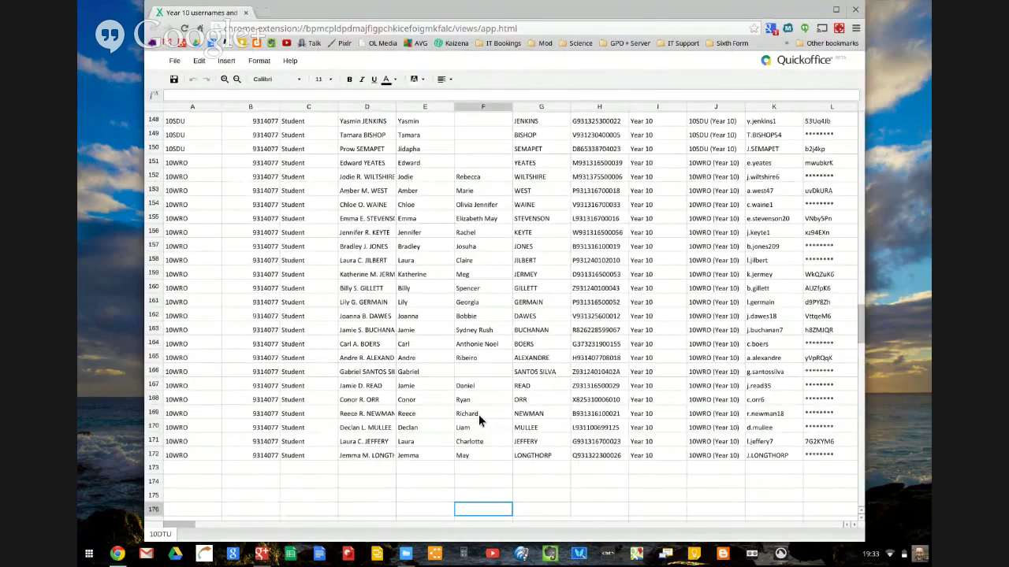
pyautogui.scroll(-1, 479, 415)
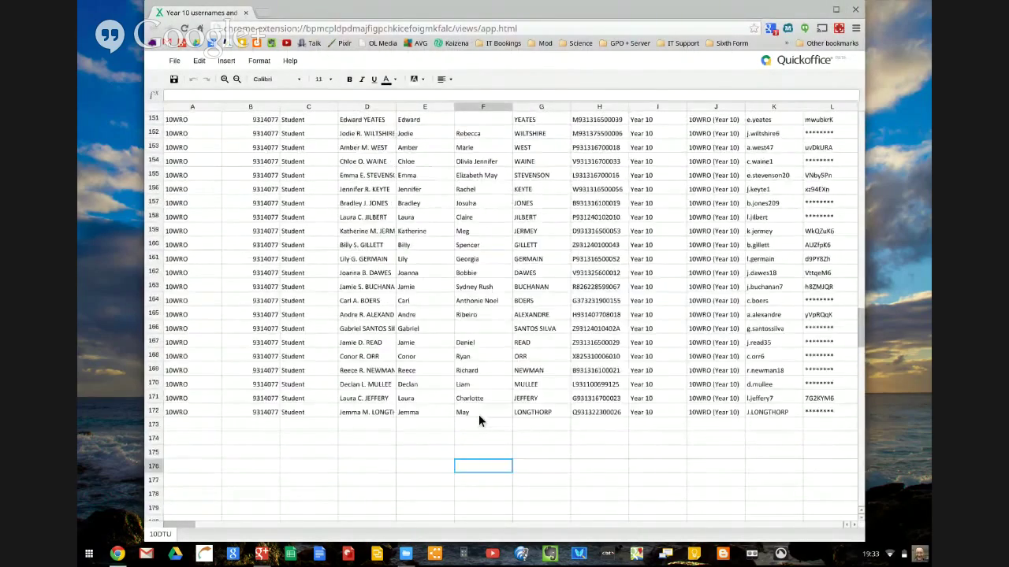
pyautogui.scroll(-5, 478, 415)
pyautogui.scroll(10, 479, 418)
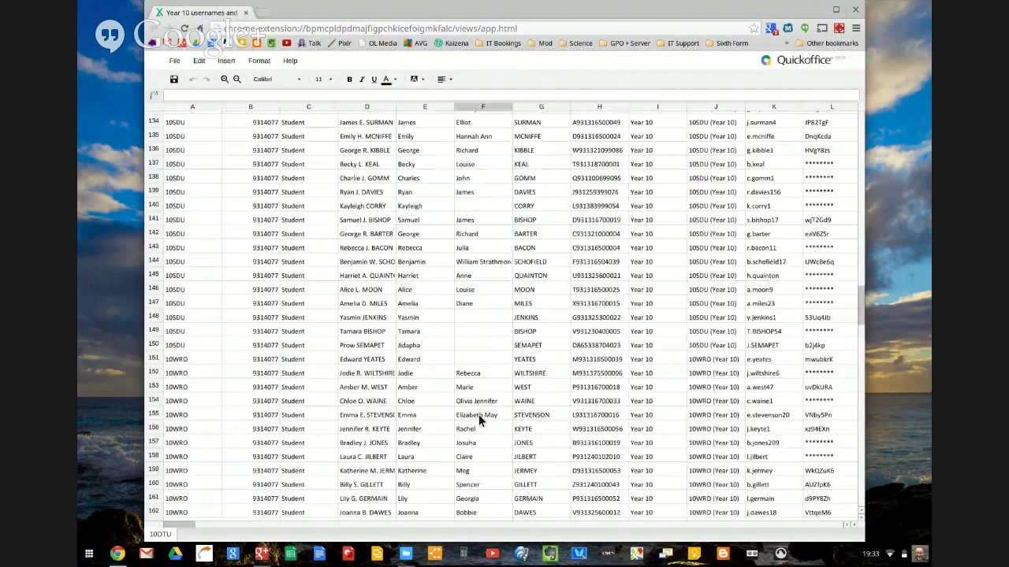
pyautogui.scroll(10, 479, 422)
pyautogui.scroll(10, 478, 422)
pyautogui.scroll(-20, 481, 423)
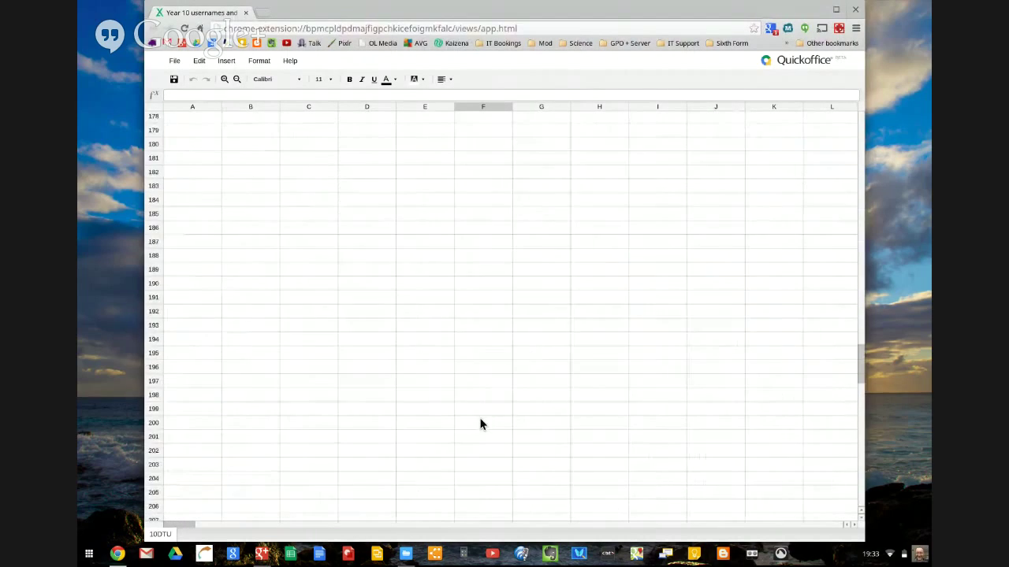
pyautogui.scroll(1, 480, 423)
pyautogui.click(480, 422)
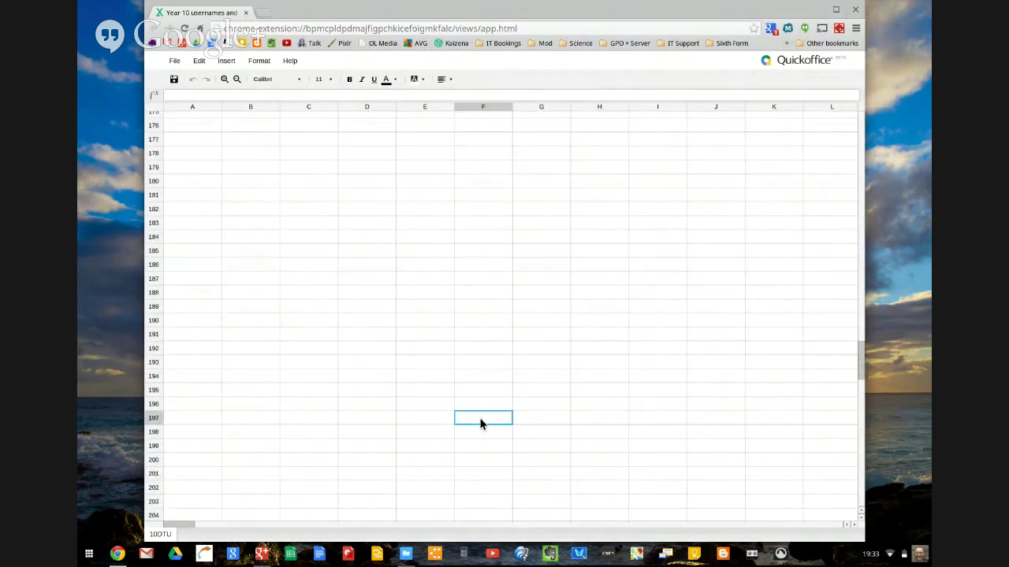
pyautogui.click(480, 320)
pyautogui.write('dsfdsdfsd')
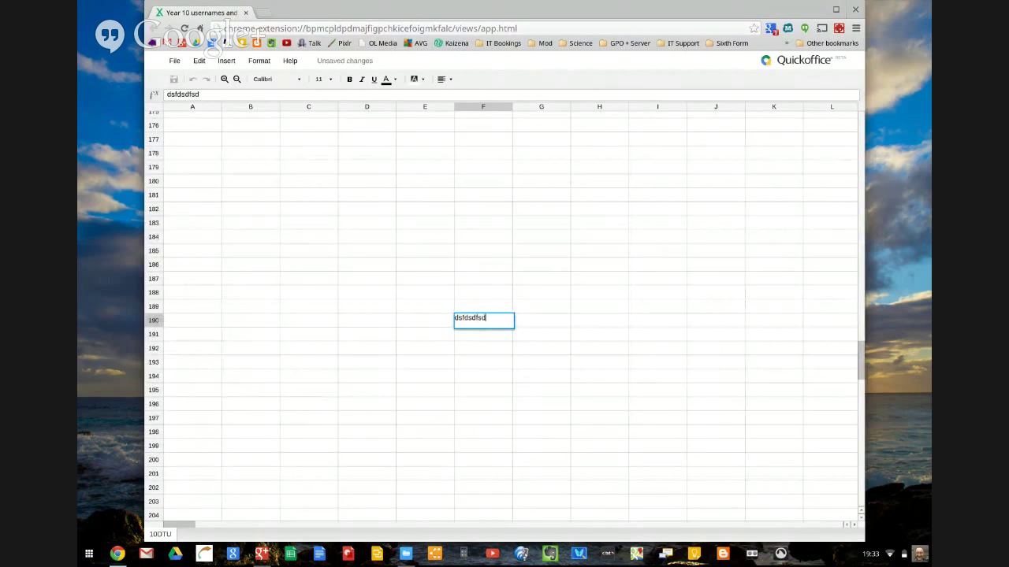
pyautogui.click(495, 366)
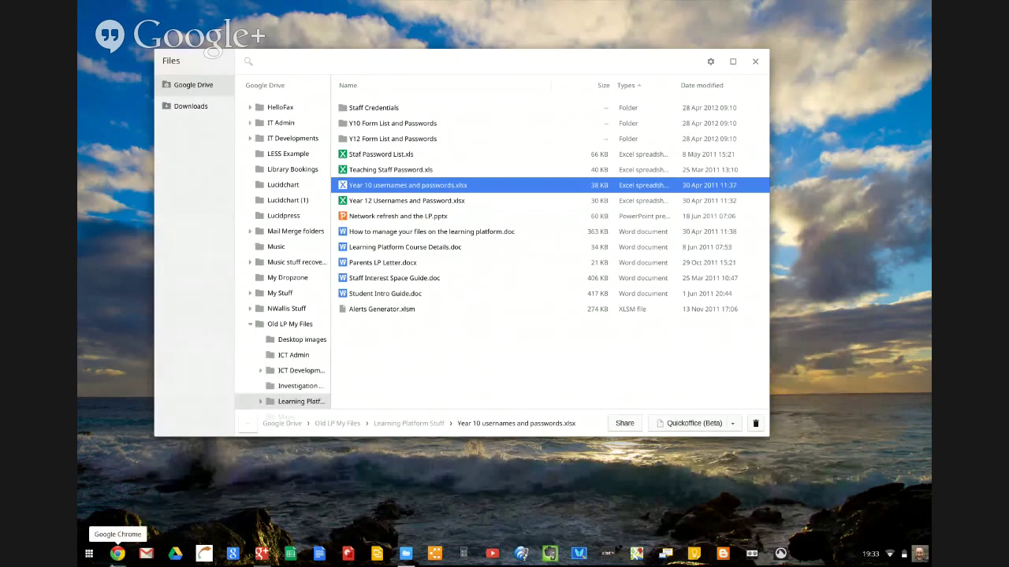
pyautogui.click(116, 554)
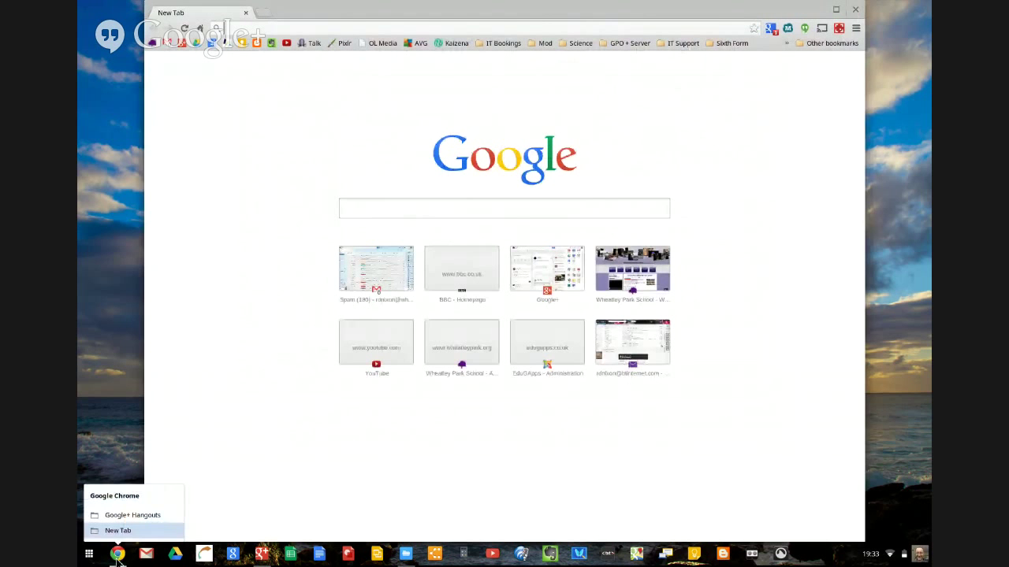
pyautogui.click(854, 12)
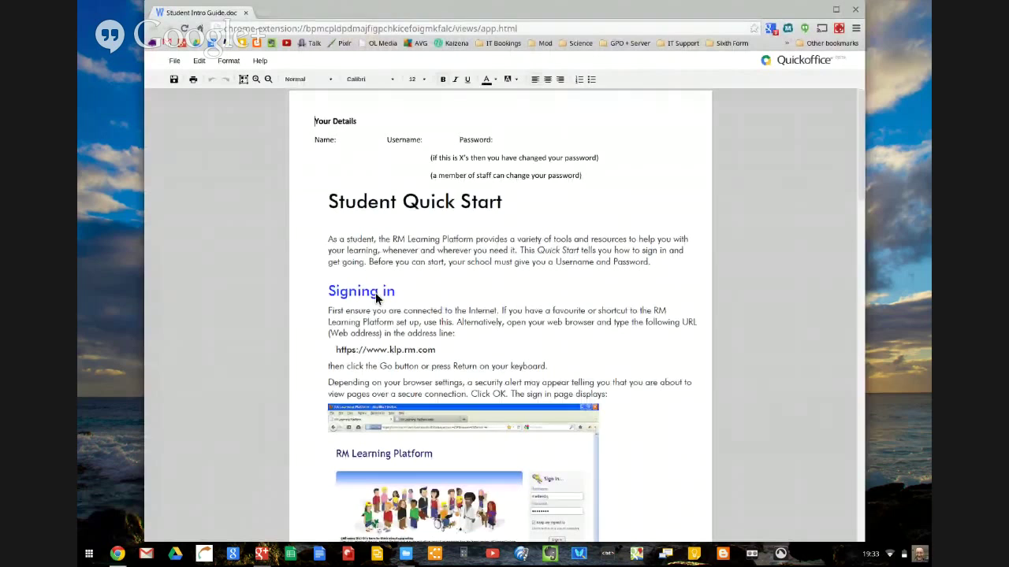
# Scroll down through Student Intro Guide.doc's pages and back up to the top
pyautogui.scroll(-10, 420, 363)
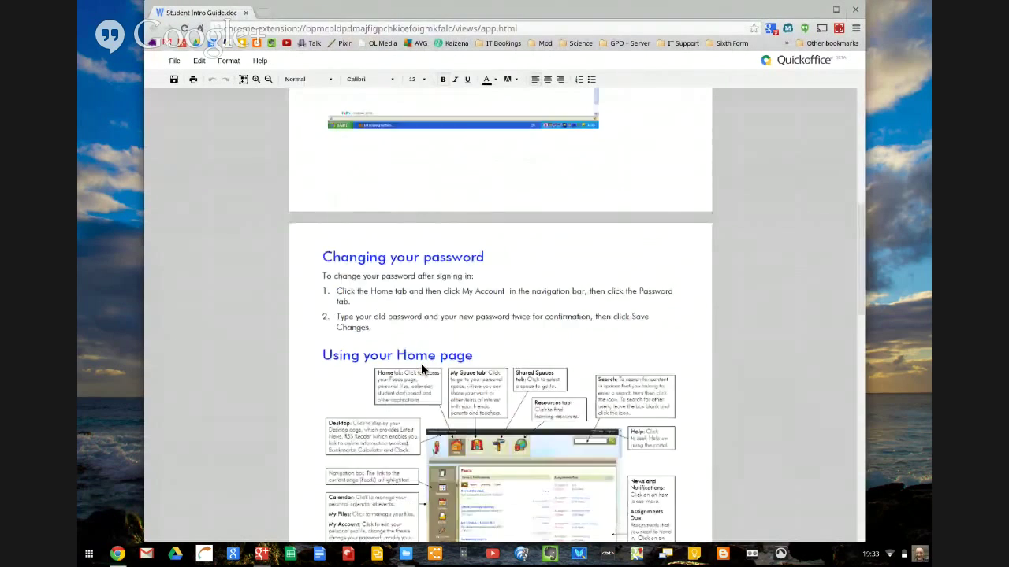
pyautogui.scroll(-5, 421, 363)
pyautogui.scroll(7, 421, 364)
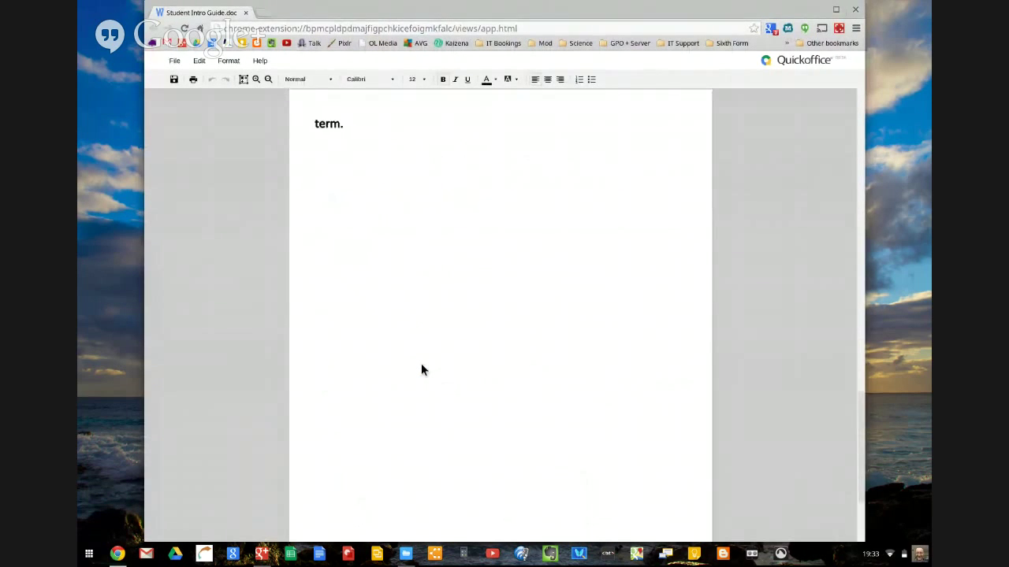
pyautogui.scroll(15, 420, 369)
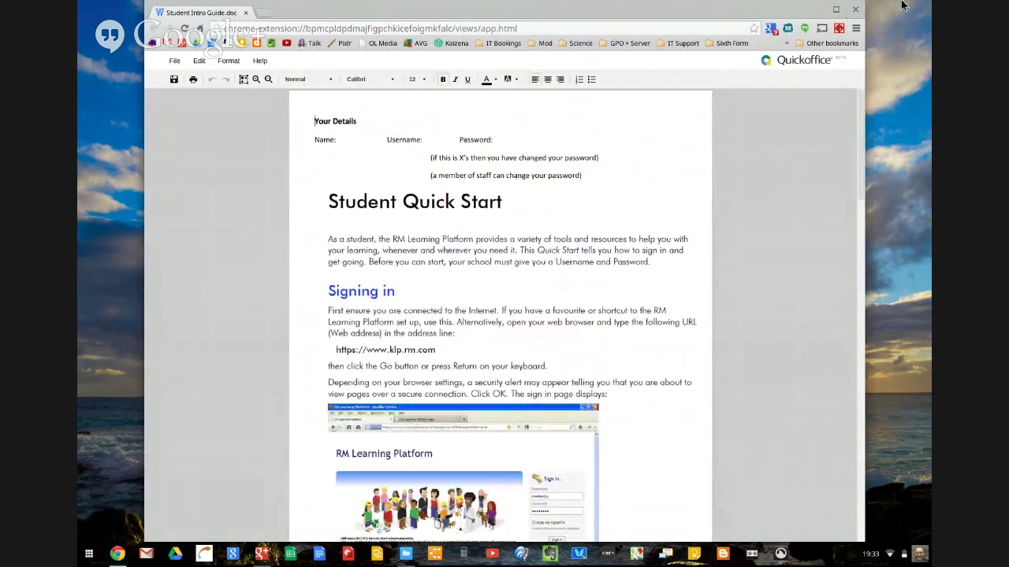